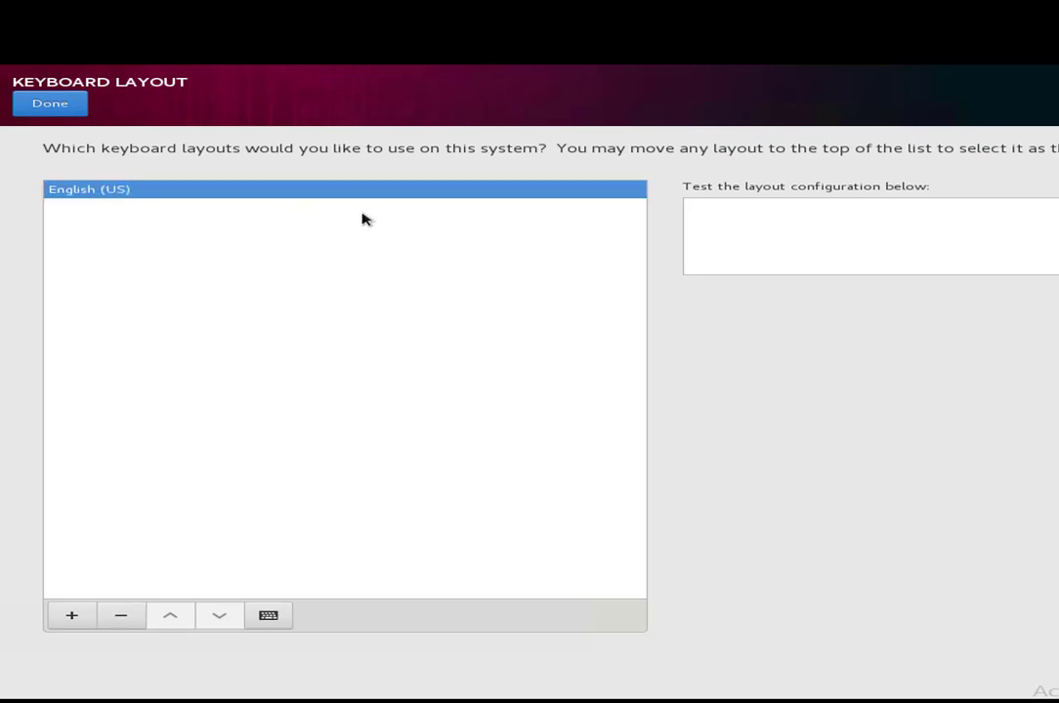
Step: Keep the English (US) keyboard layout and begin the Issabel 4 installation
left_click(78, 103)
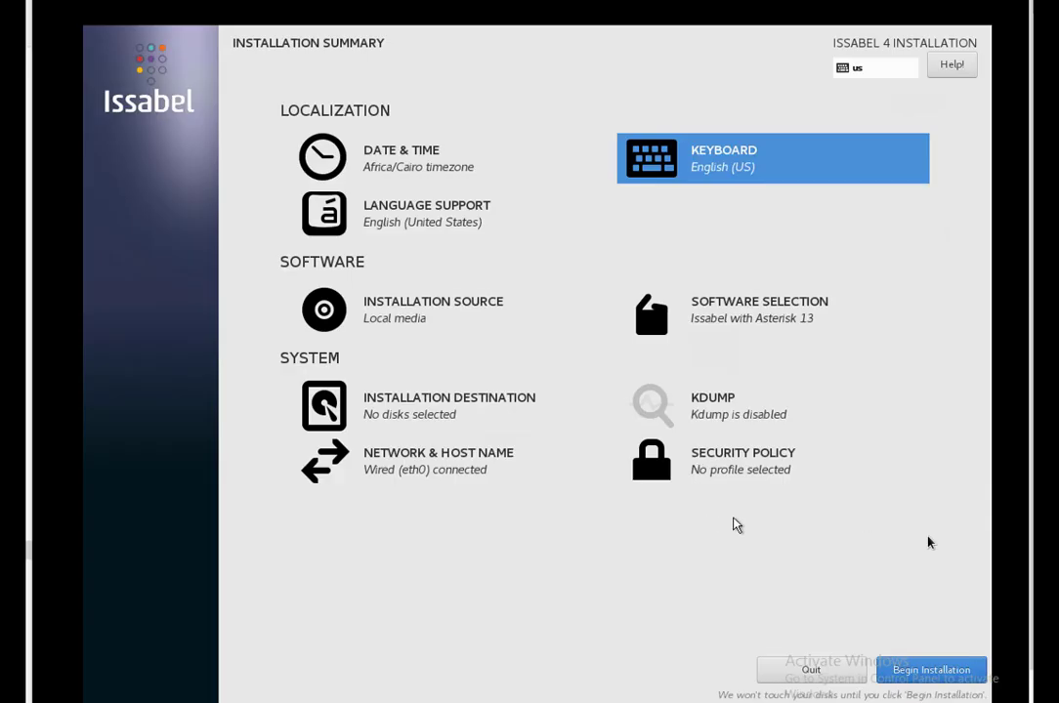
left_click(908, 670)
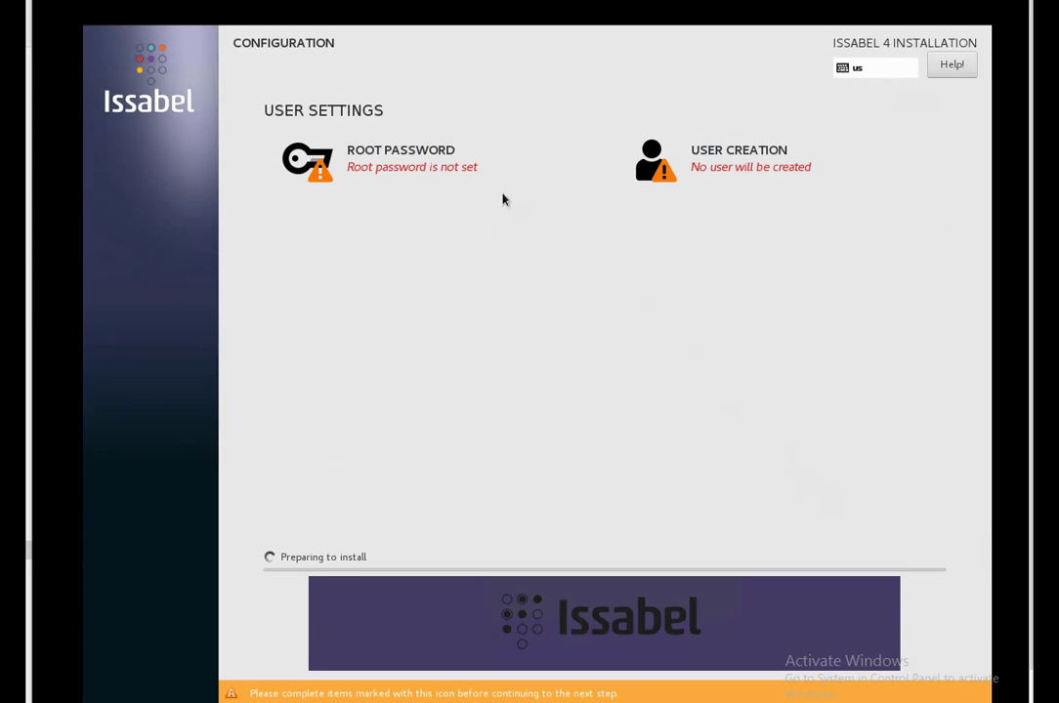
Step: Enter and confirm a strong root password so it shows as set
left_click(420, 153)
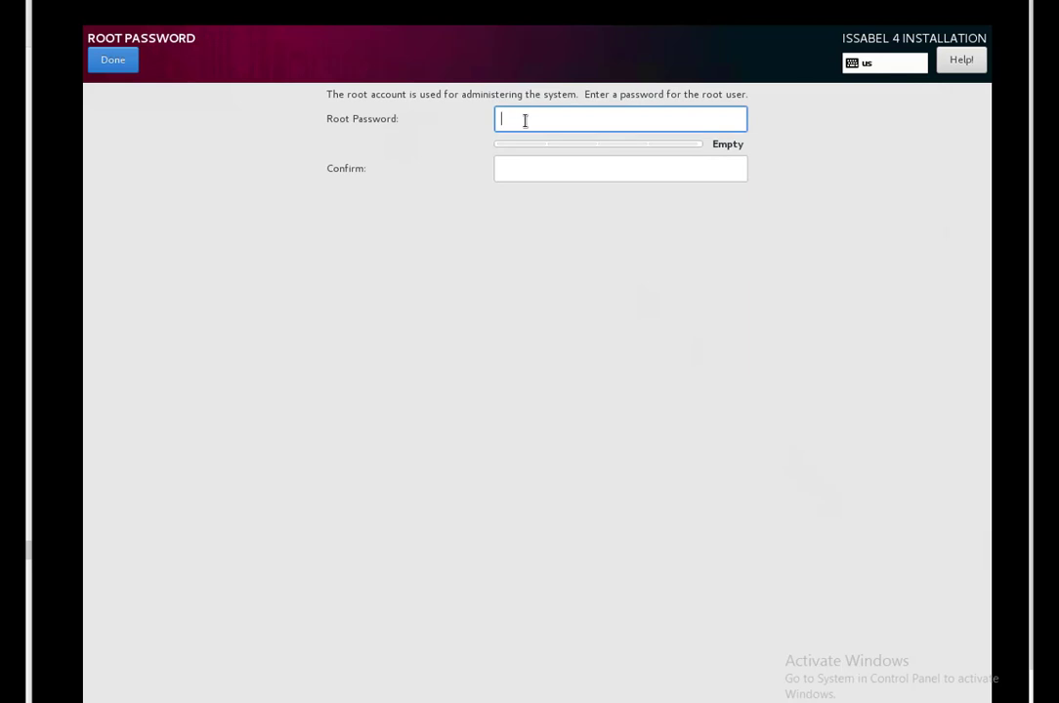
type("*******")
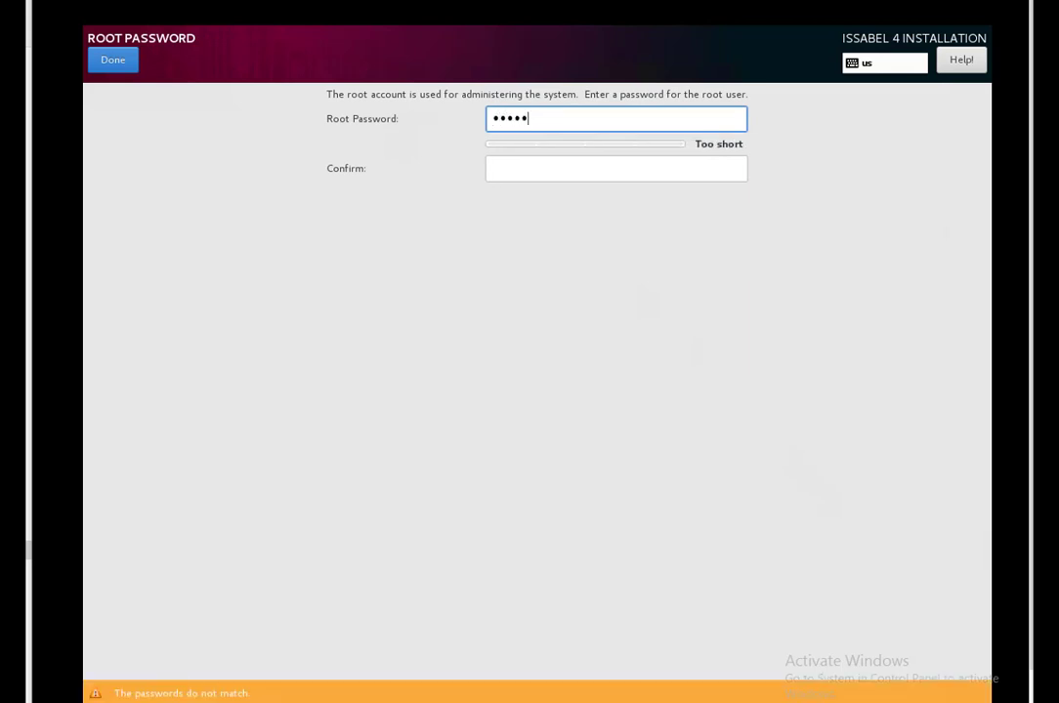
type("***")
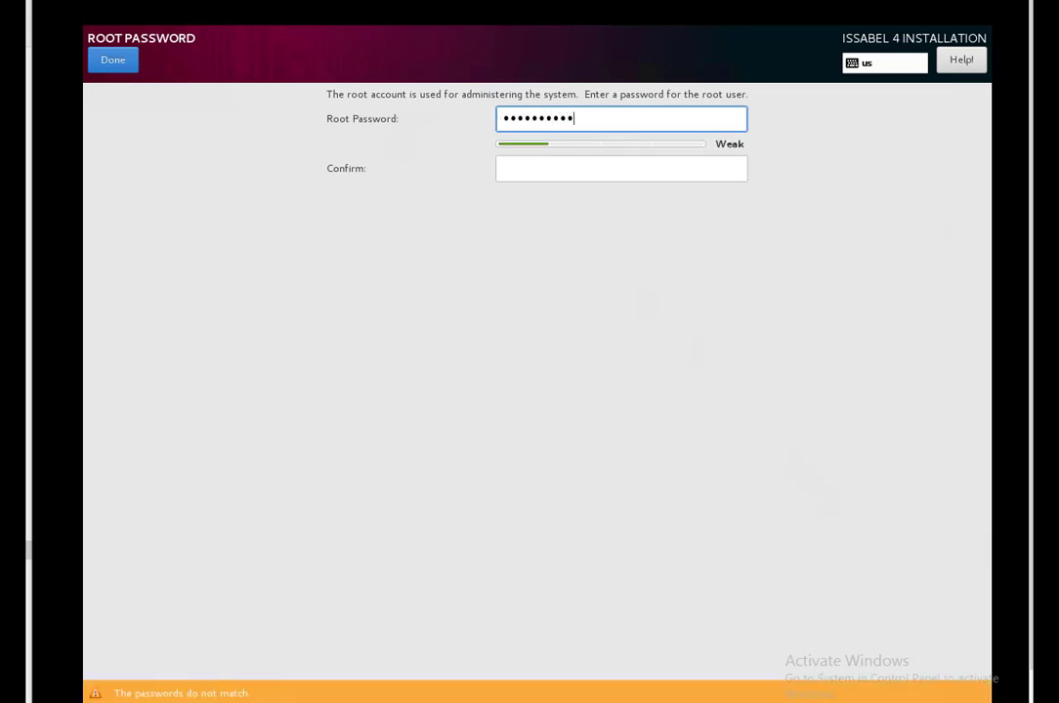
type("**")
key("Tab")
type("*******")
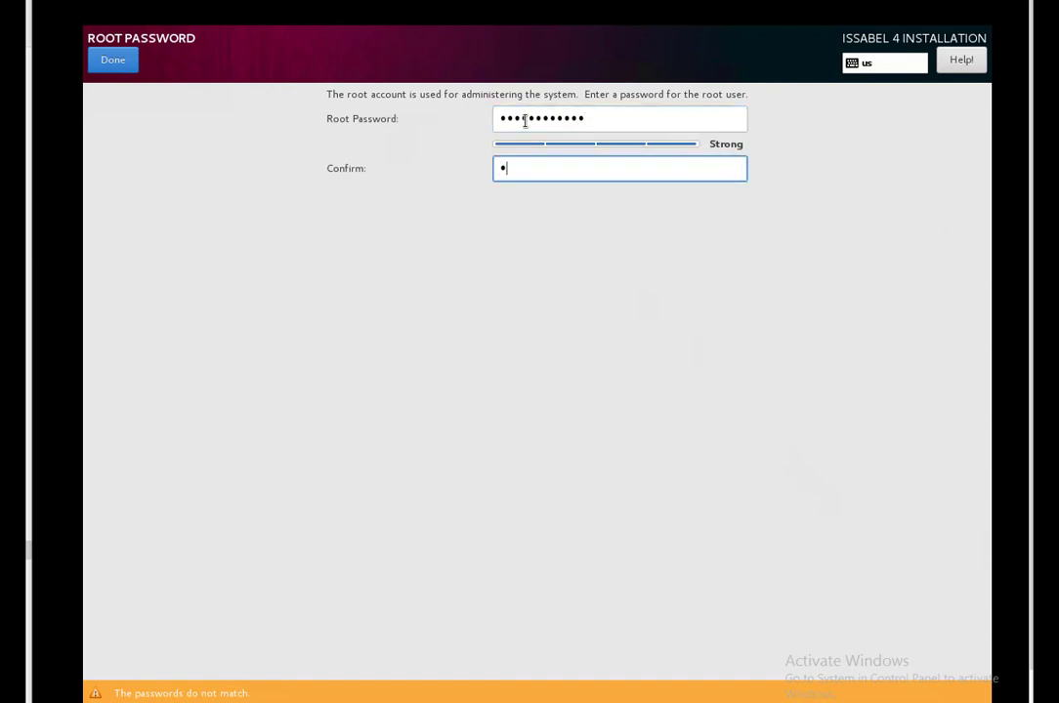
type("*****")
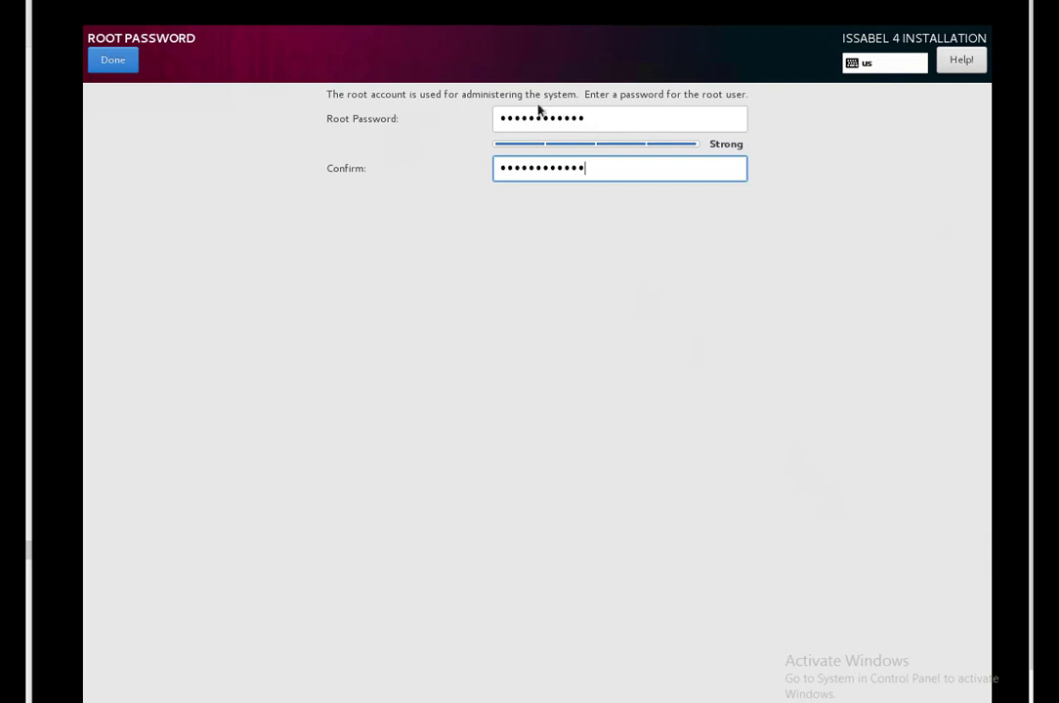
left_click(113, 60)
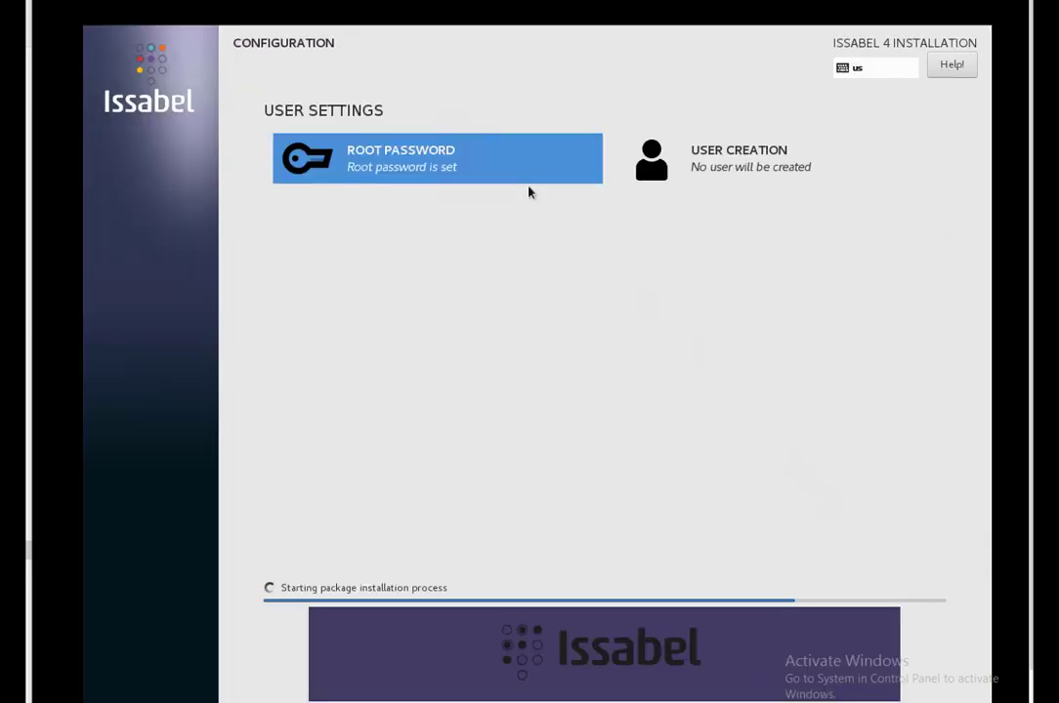
left_click(725, 158)
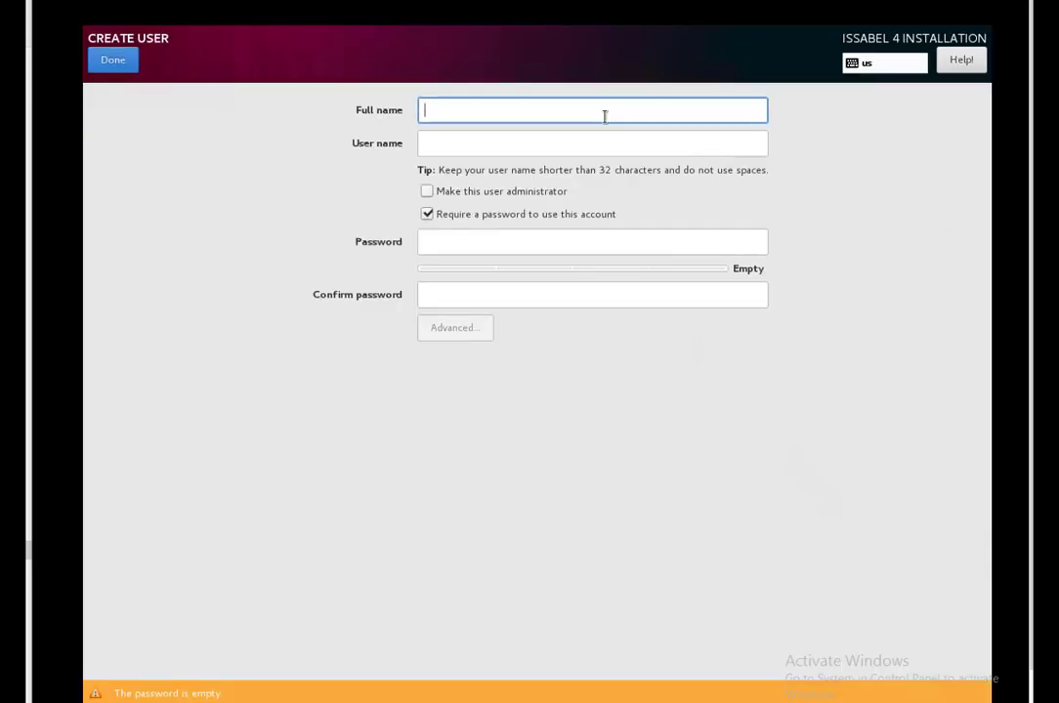
Step: Create a user with the full name, user name, administrator rights and a password
type("Mo")
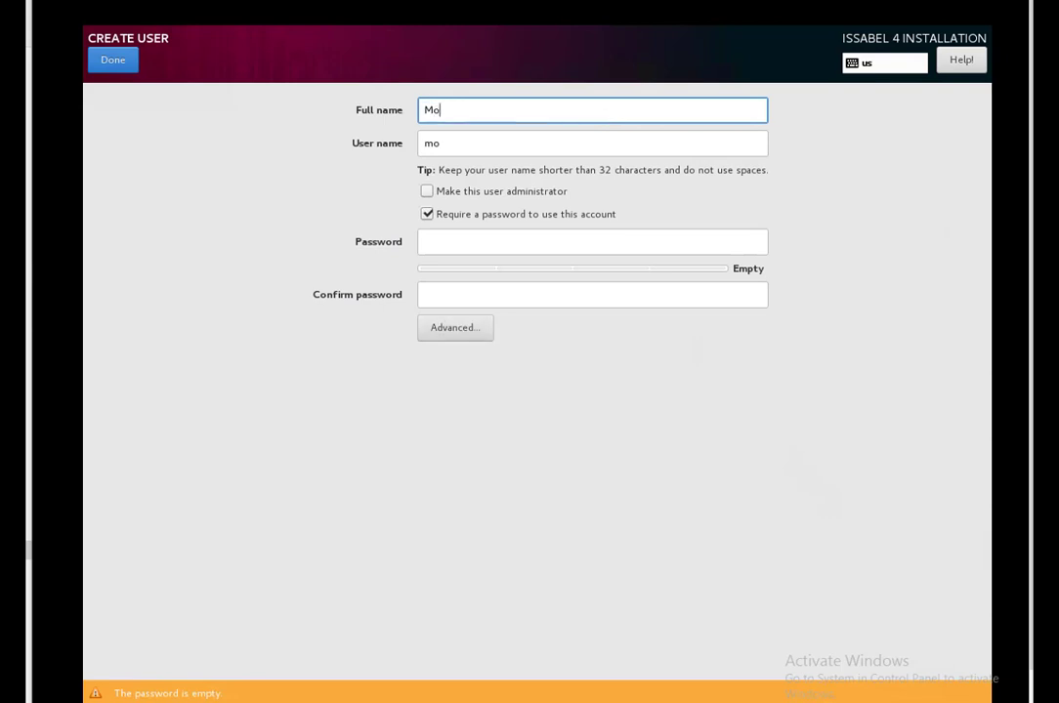
type("usly Academy")
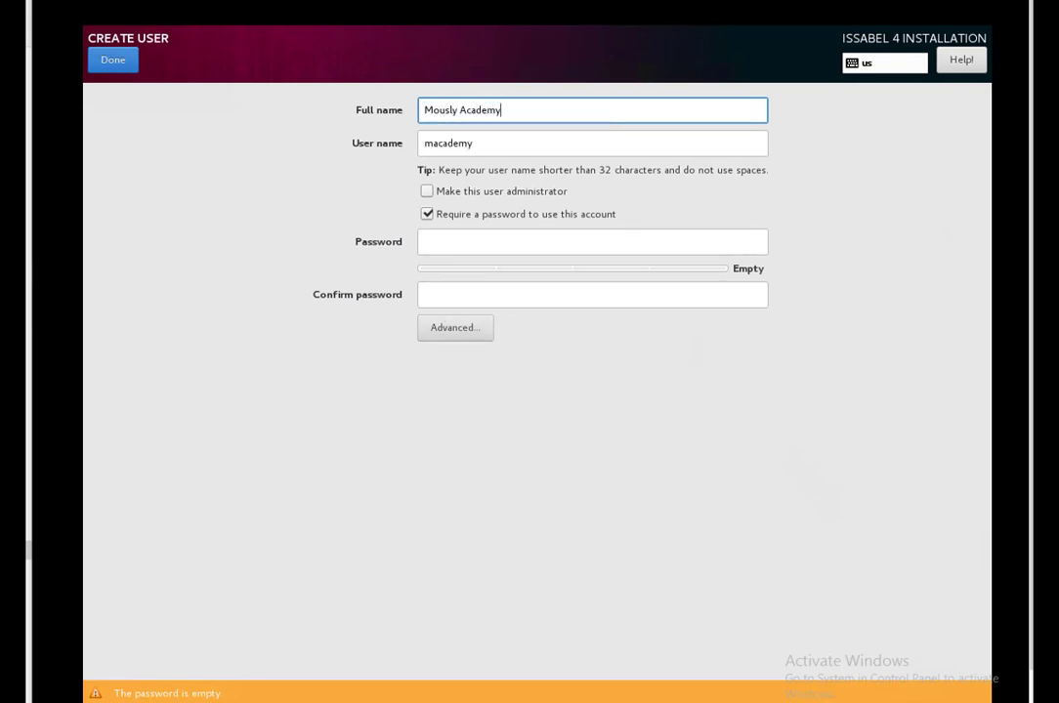
key("Tab")
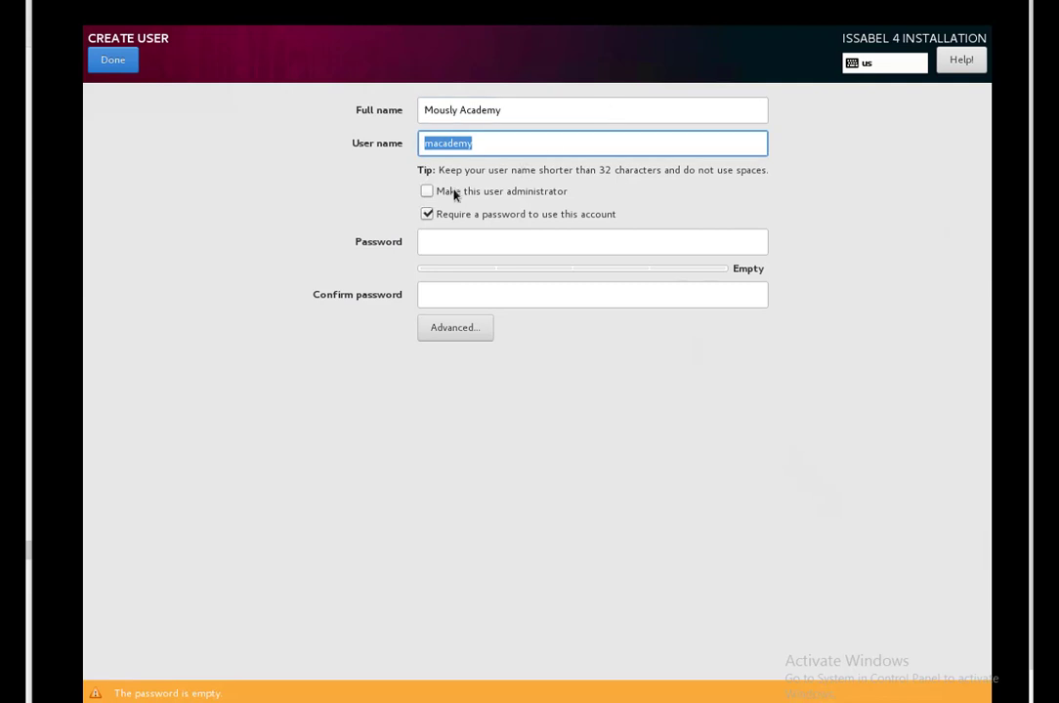
left_click(453, 194)
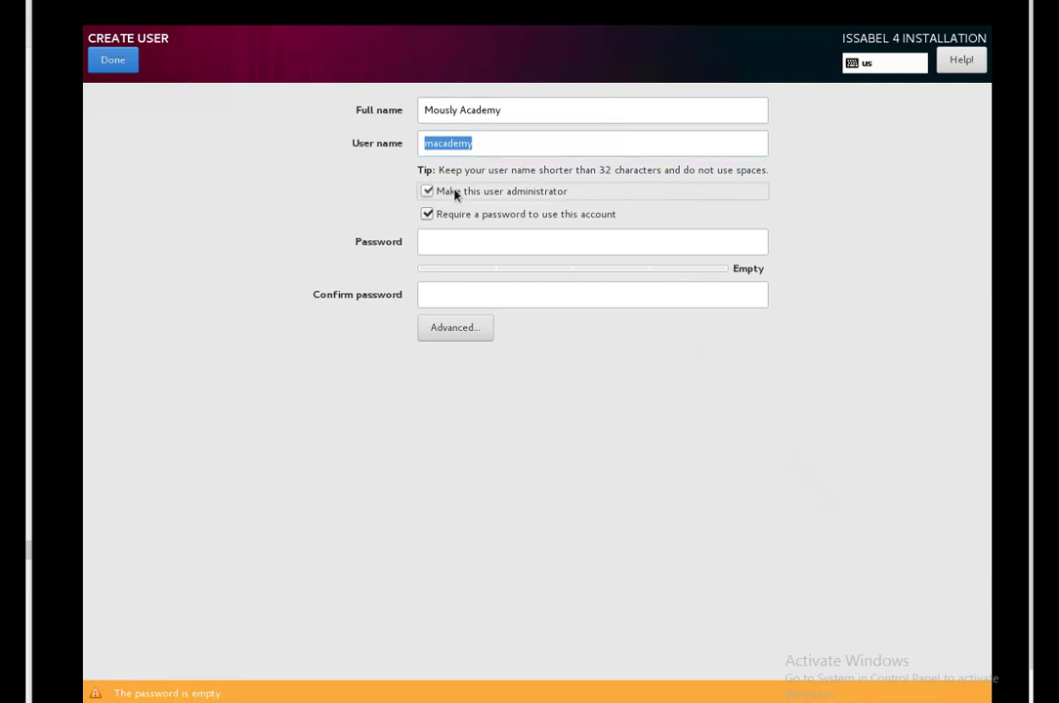
left_click(475, 239)
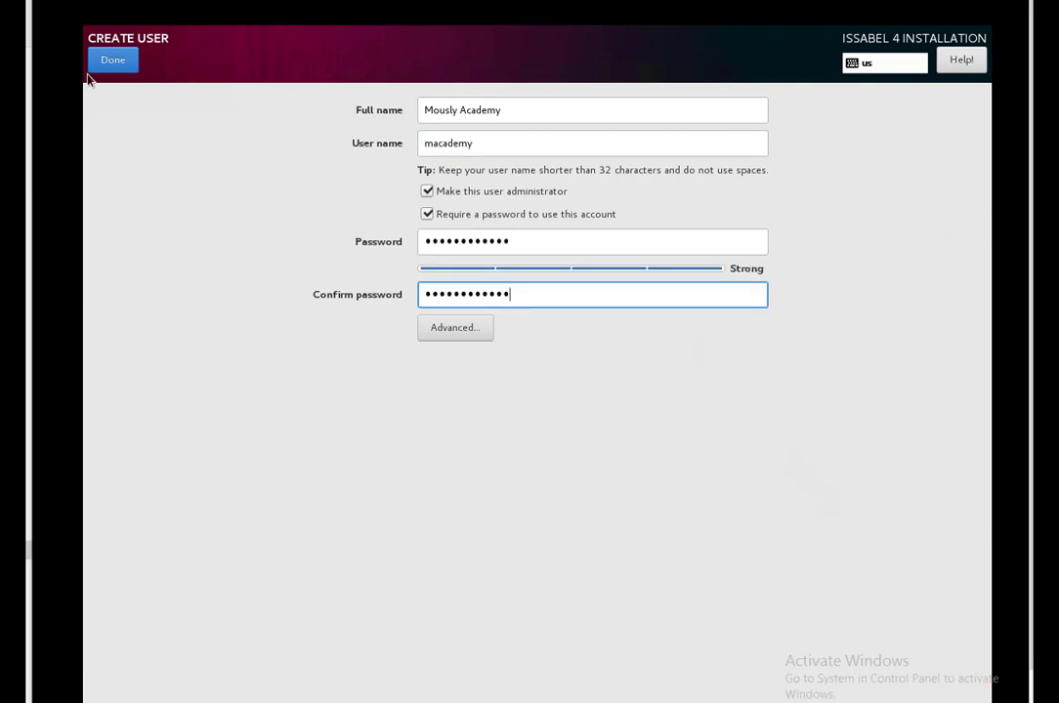
left_click(113, 61)
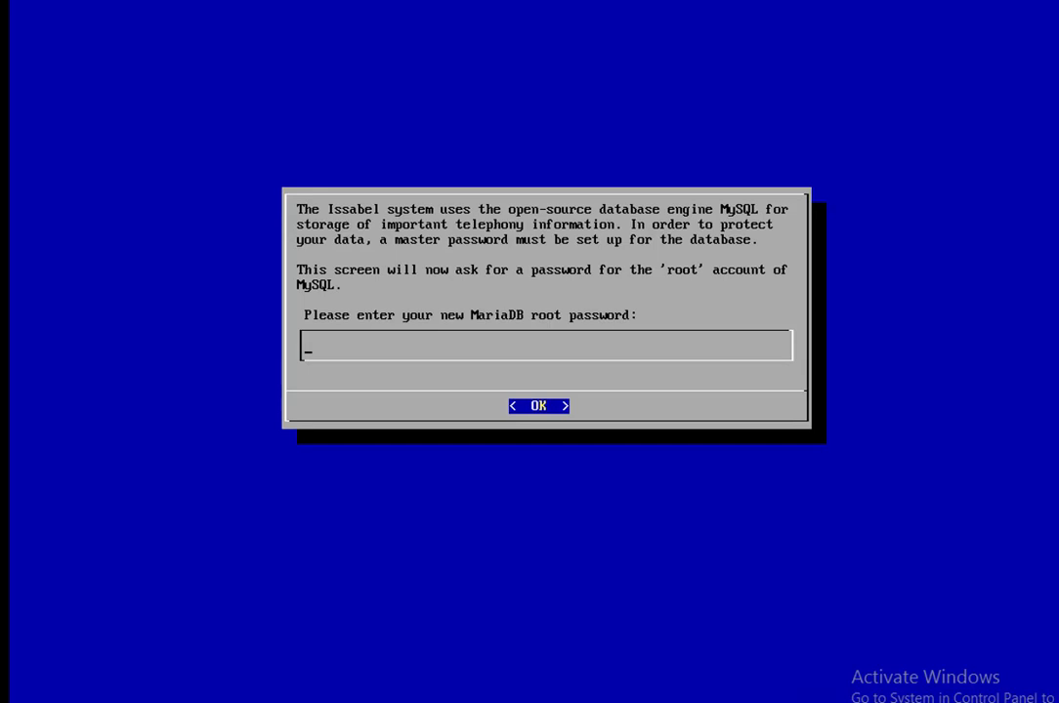
Step: Enter and confirm the new MariaDB root password, correcting a mistyped first attempt
type("******")
key("BackSpace")
key("BackSpace")
key("BackSpace")
key("BackSpace")
key("BackSpace")
key("BackSpace")
type("************")
key("Return")
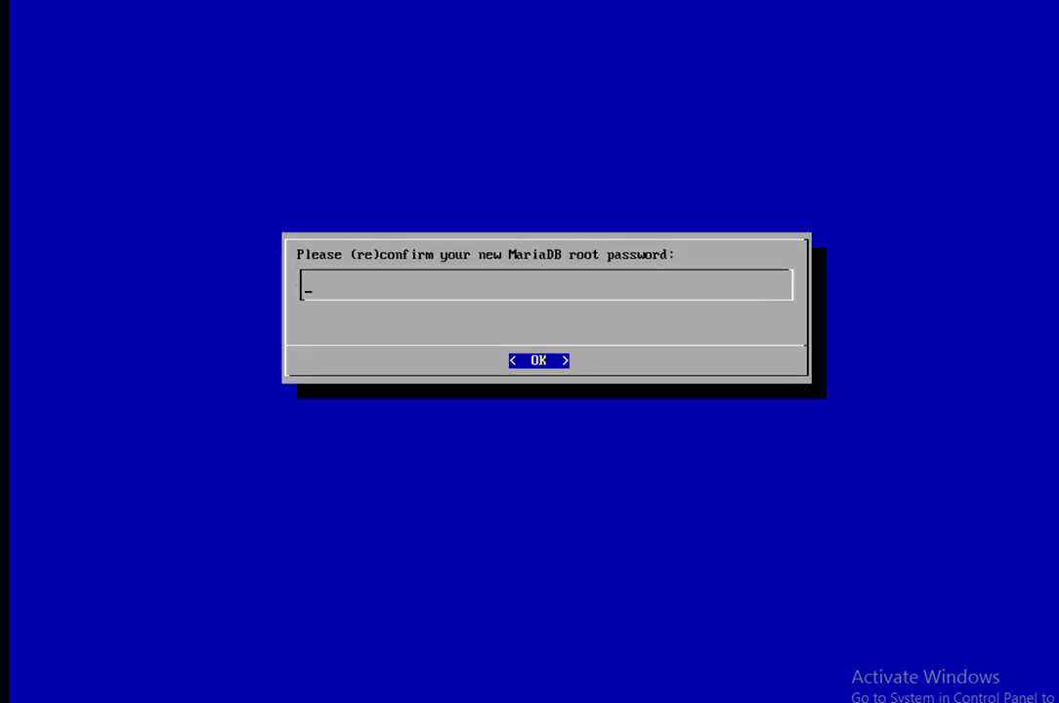
type("************")
key("Return")
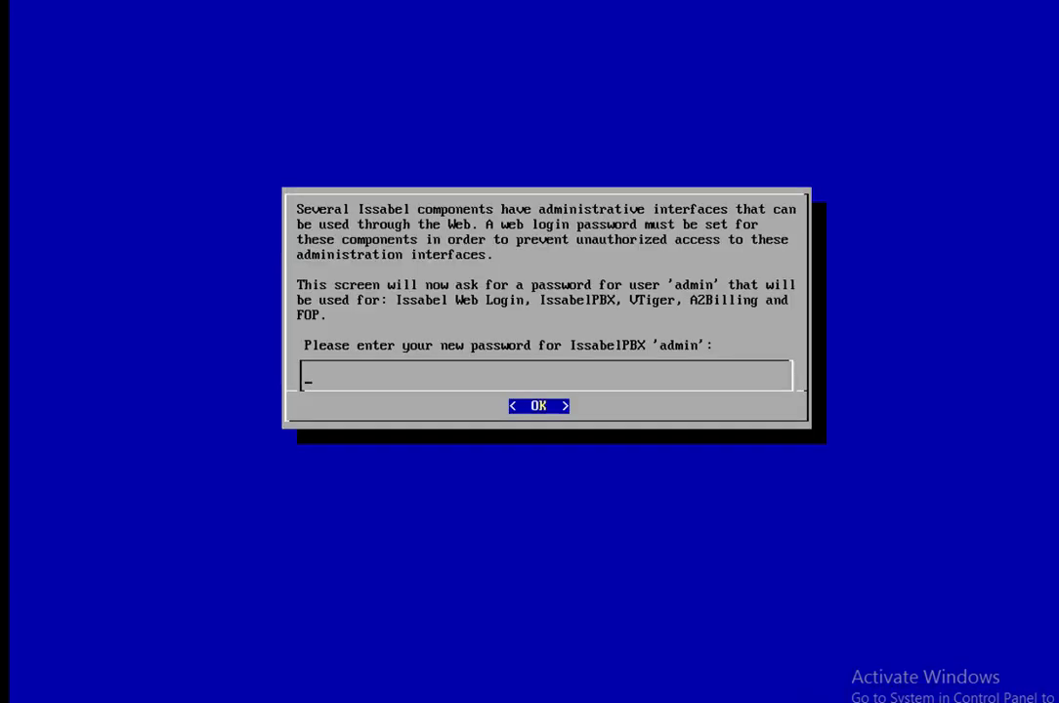
Step: Enter and confirm the IssabelPBX admin web password
type("************")
key("Return")
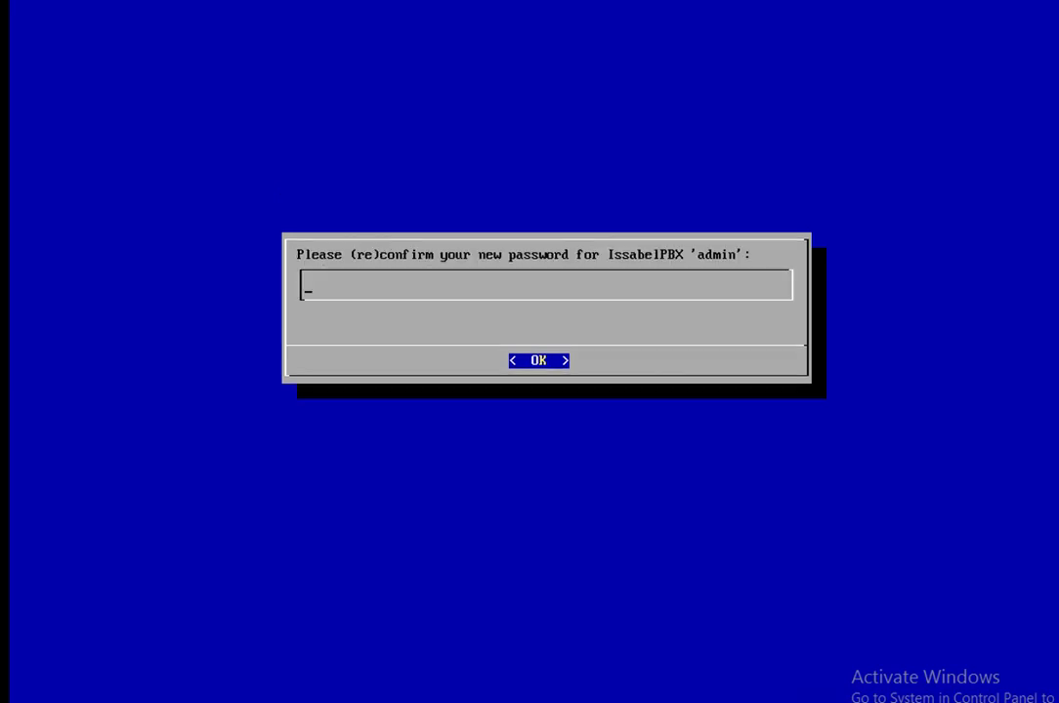
type("************")
key("Return")
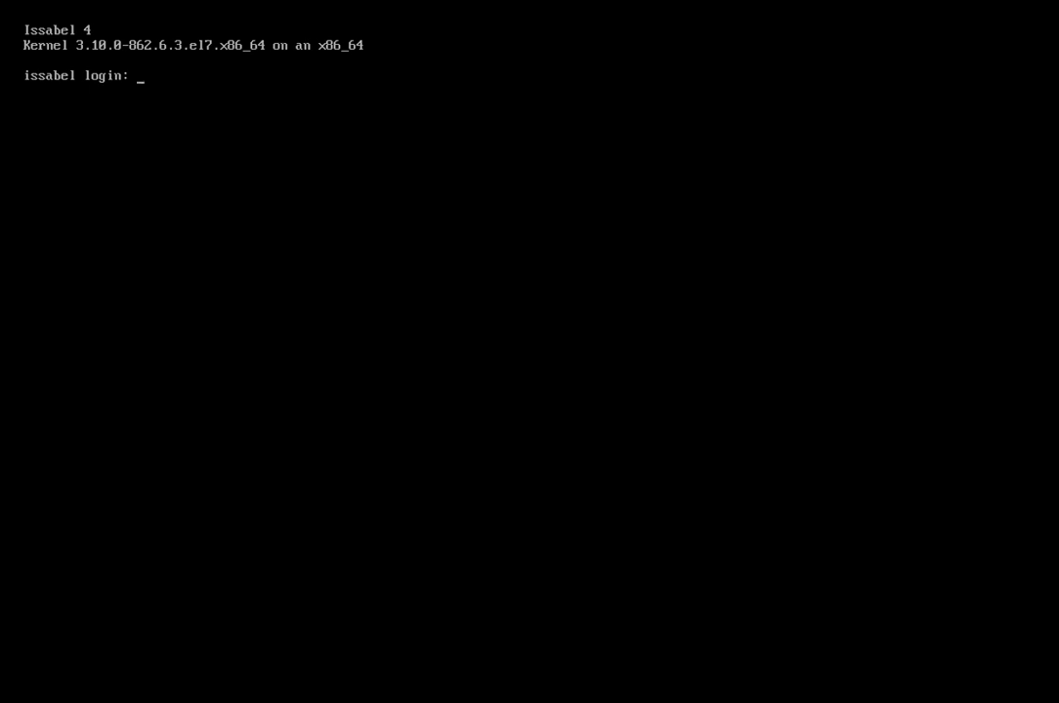
Step: Enter root as the login name at the Issabel console prompt
type("root")
key("Return")
key("Return")
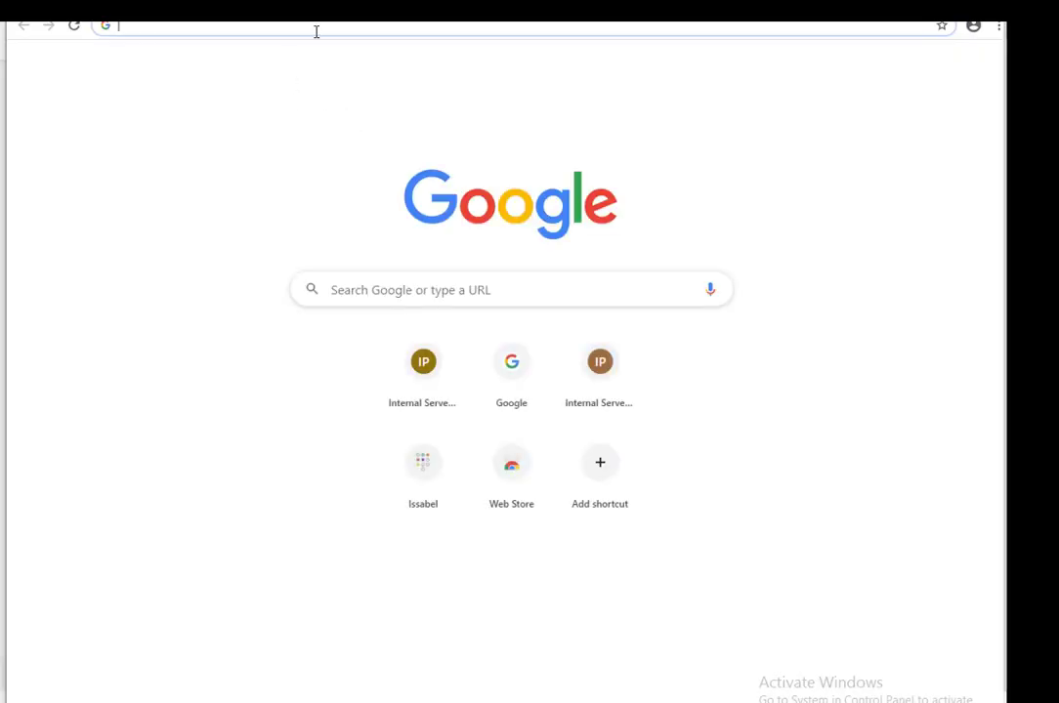
type("10.0")
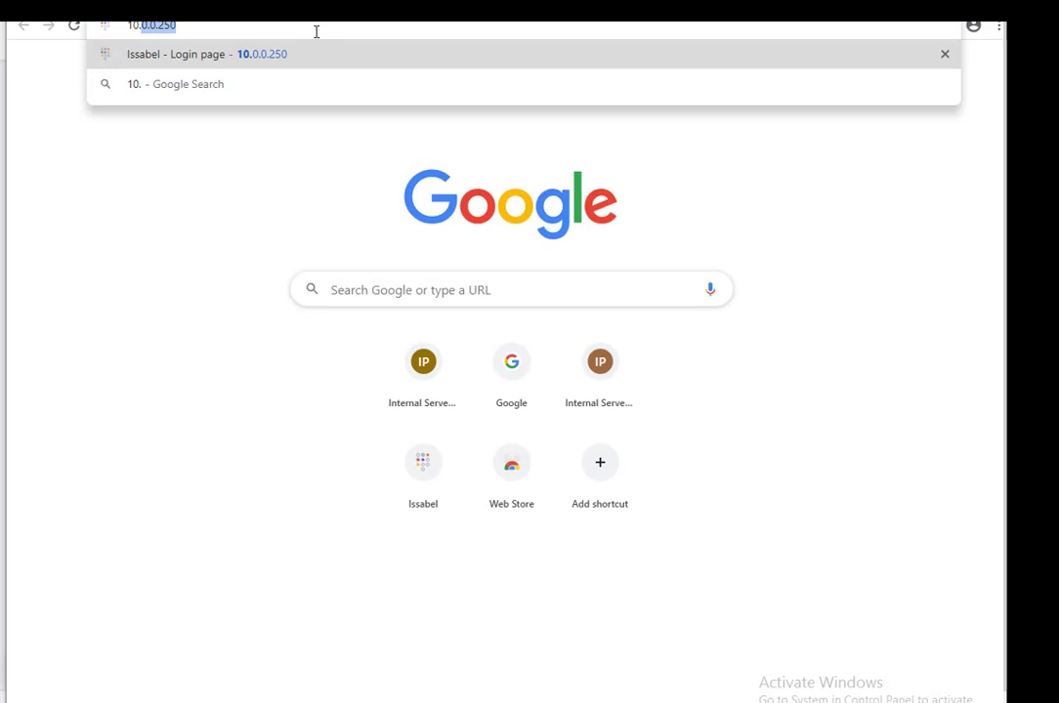
key("BackSpace")
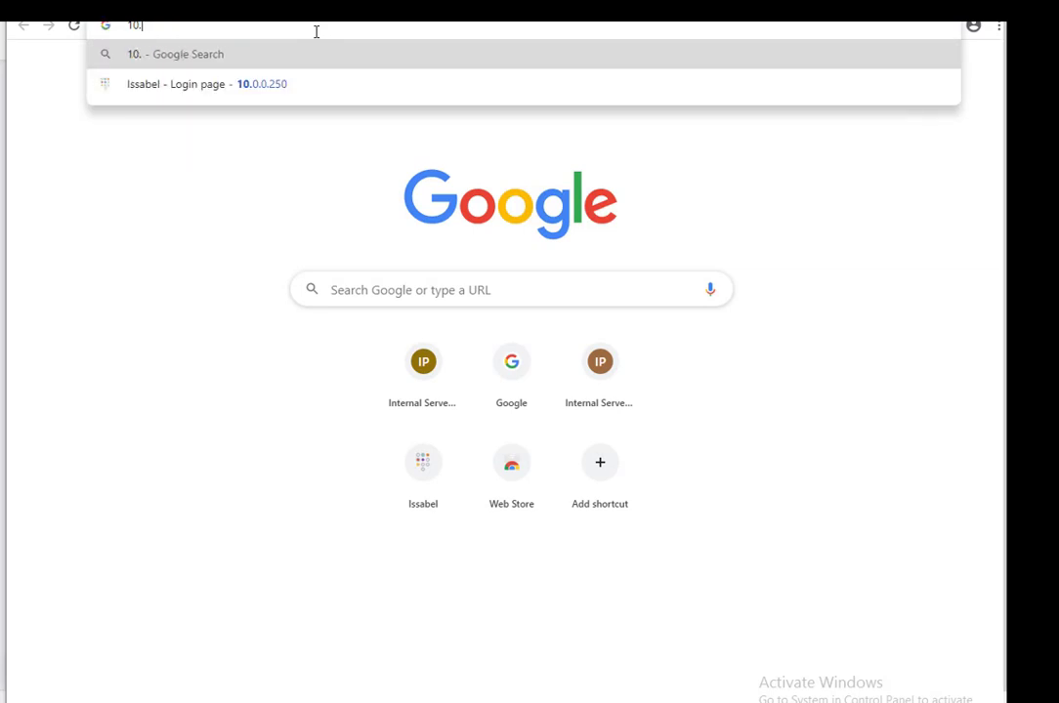
type("0.0.1")
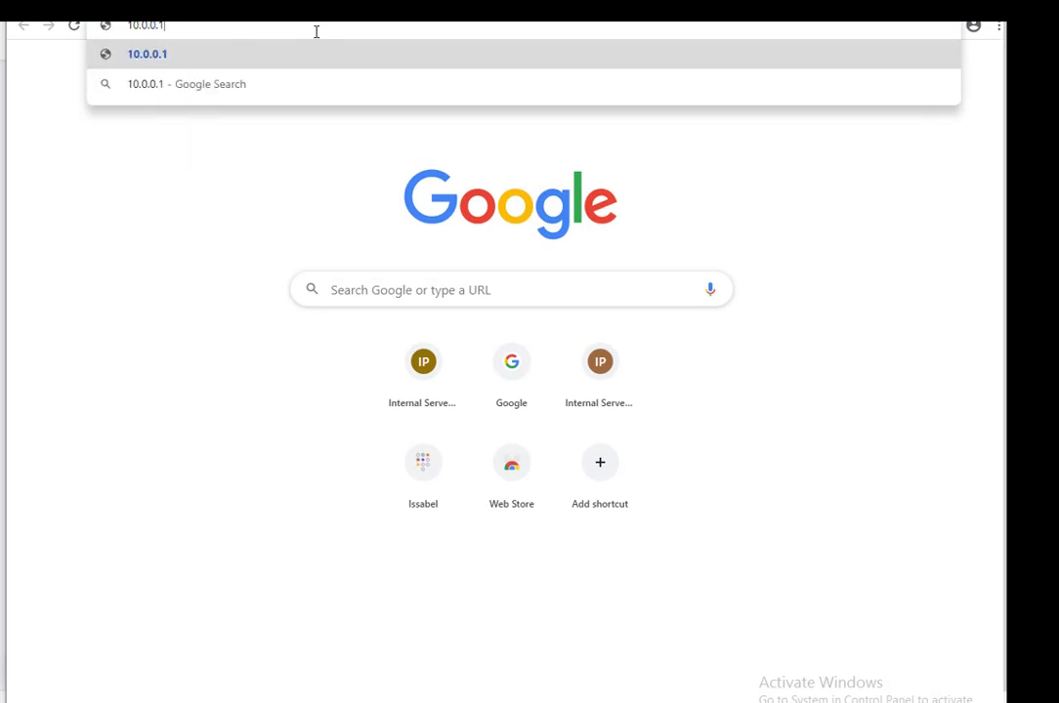
type("39")
key("Return")
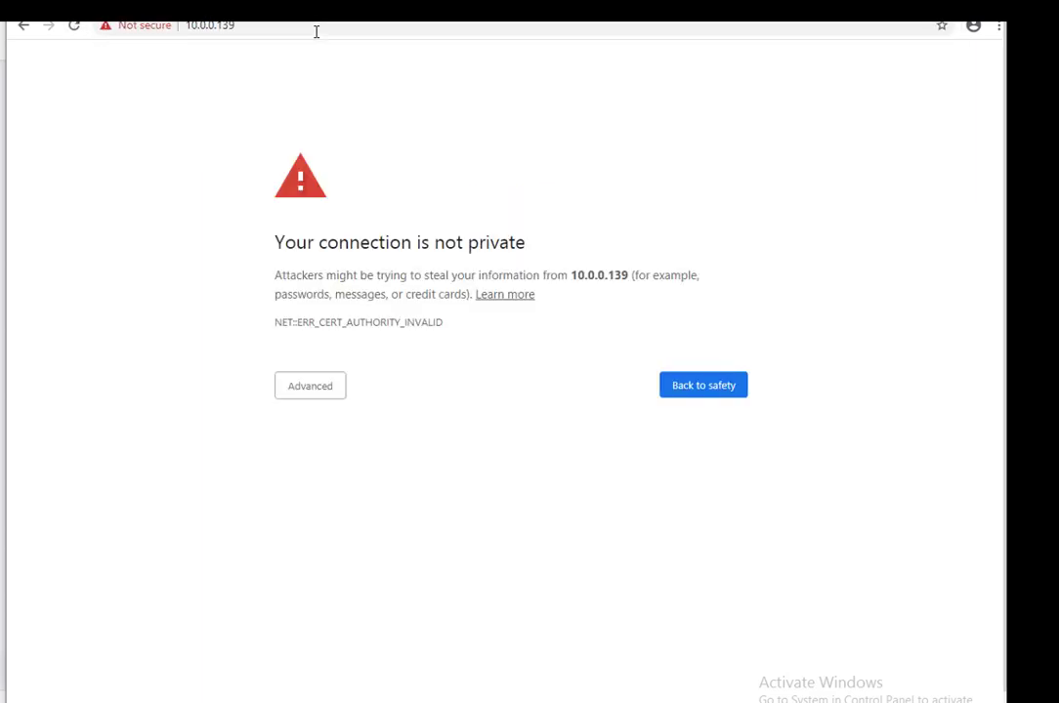
left_click(295, 385)
left_click(354, 506)
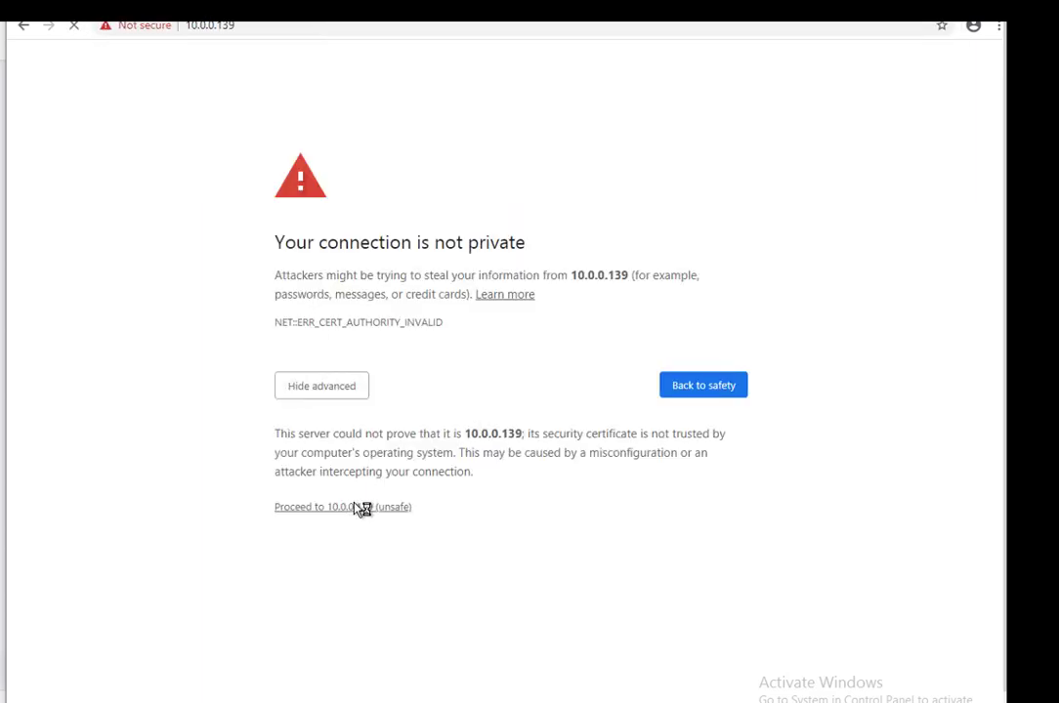
left_click(501, 379)
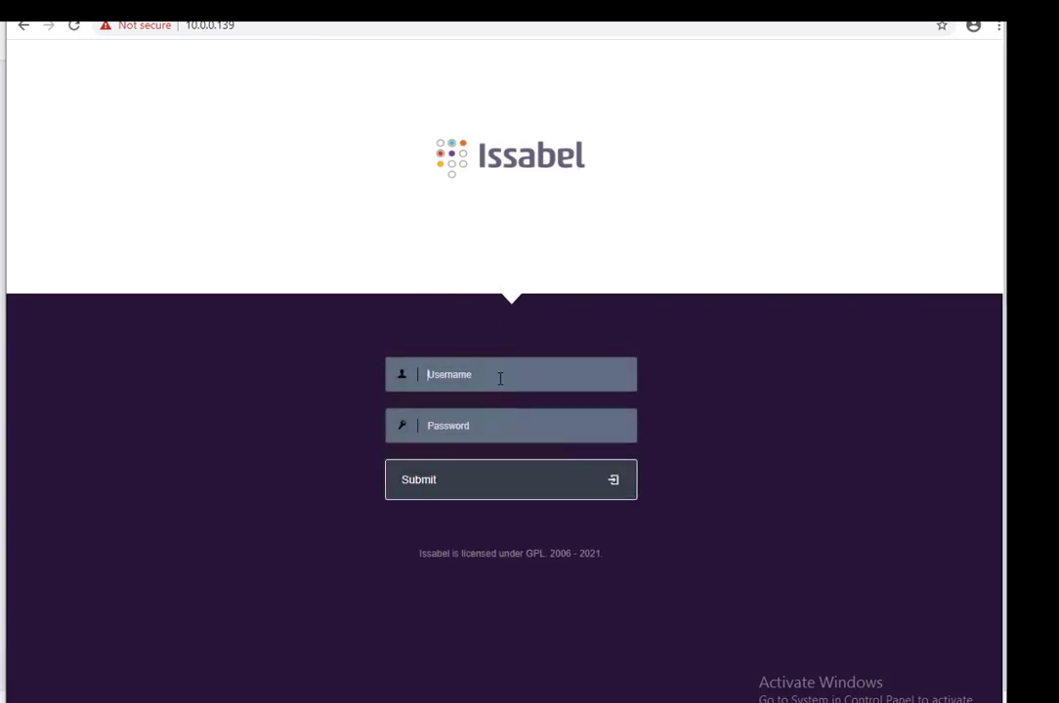
Step: Sign in as admin with its password and close the registration popup
type("admin")
key("Tab")
type("••••••••••••")
key("Return")
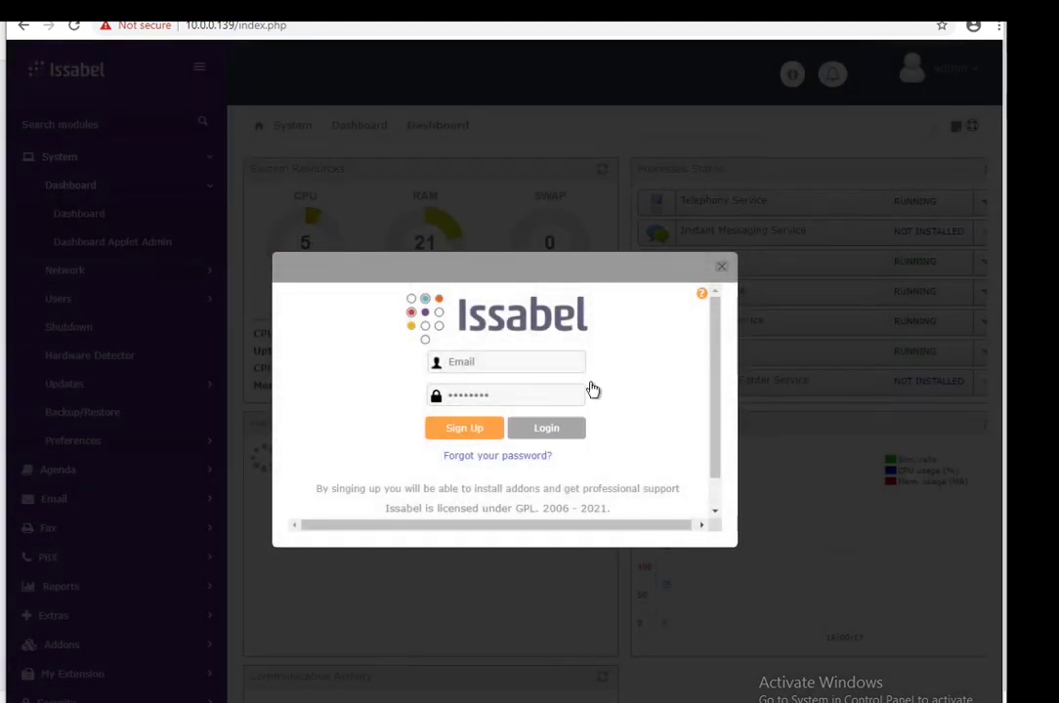
left_click(722, 268)
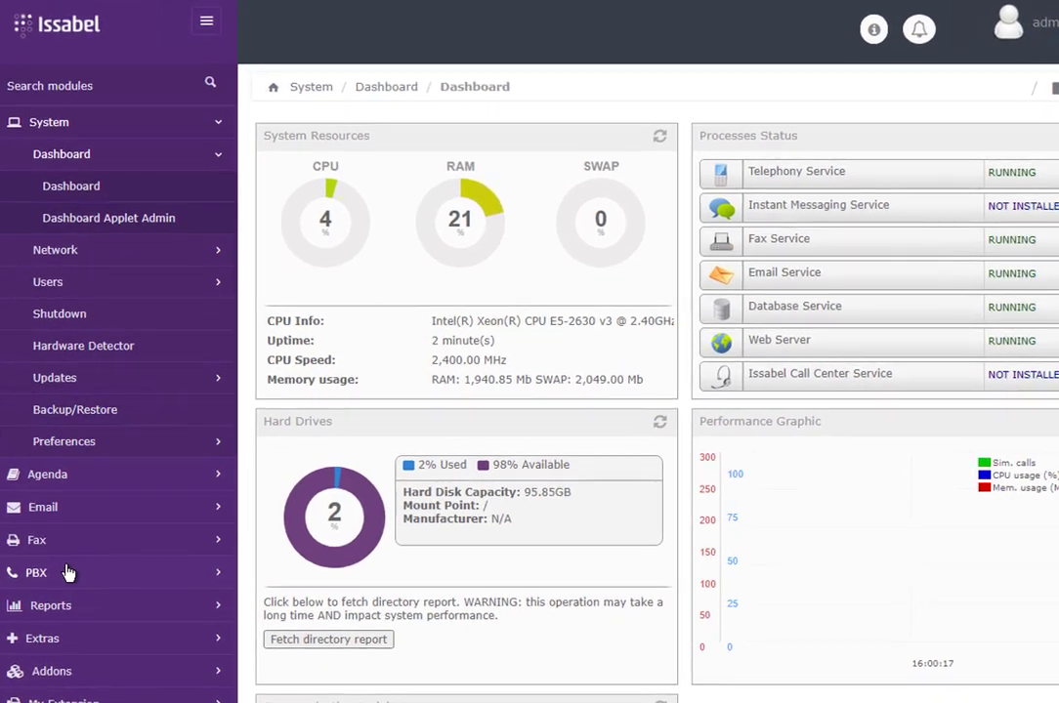
Step: View PBX > Operator Panel, return to System > Dashboard, then log out from the admin menu
left_click(79, 556)
left_click(93, 323)
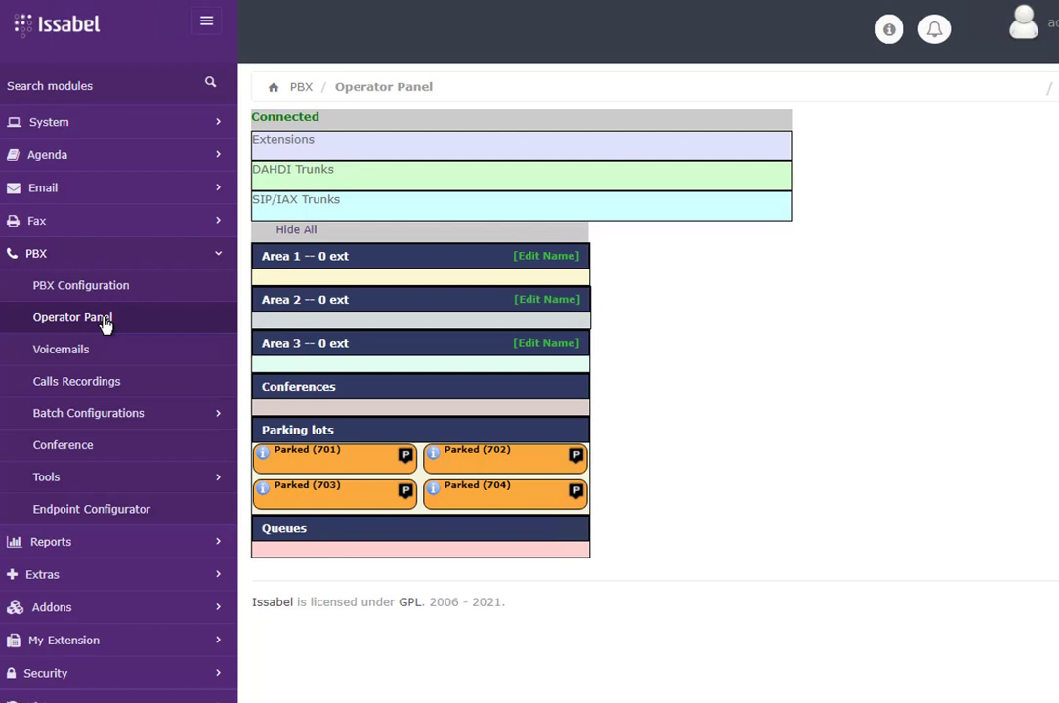
left_click(107, 123)
left_click(88, 155)
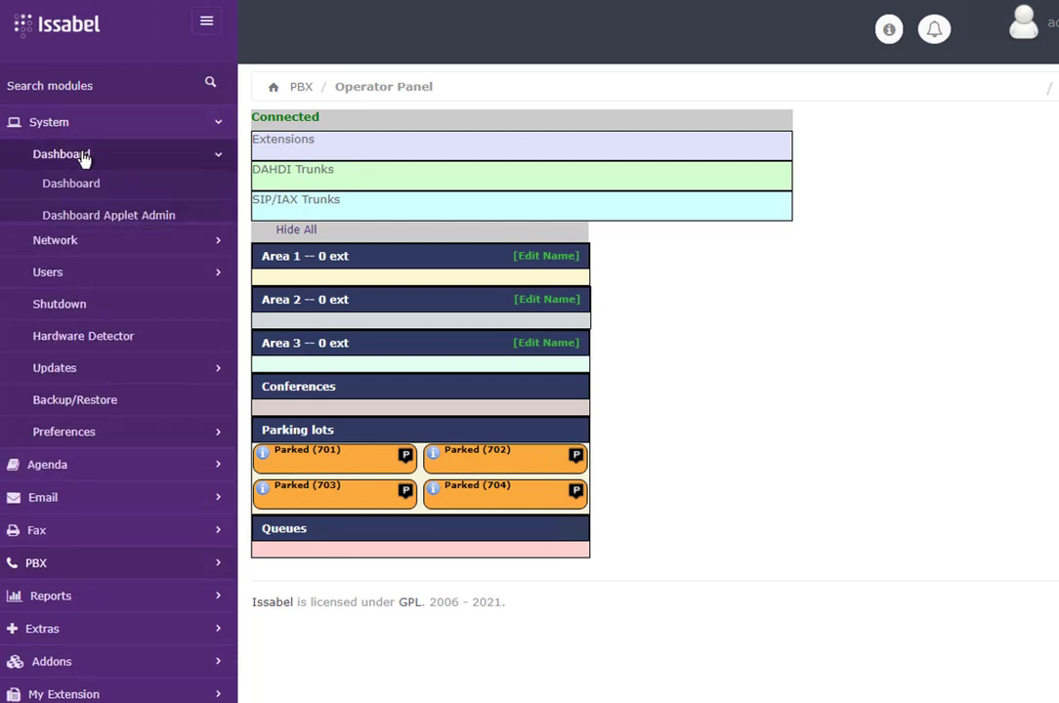
left_click(78, 188)
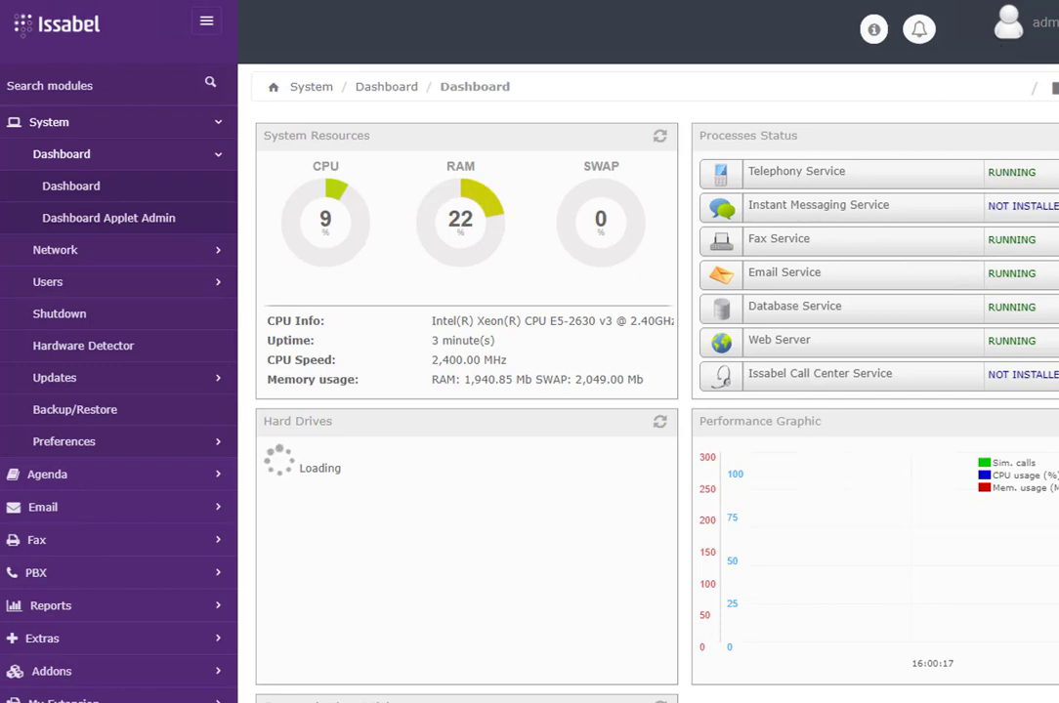
left_click(1025, 29)
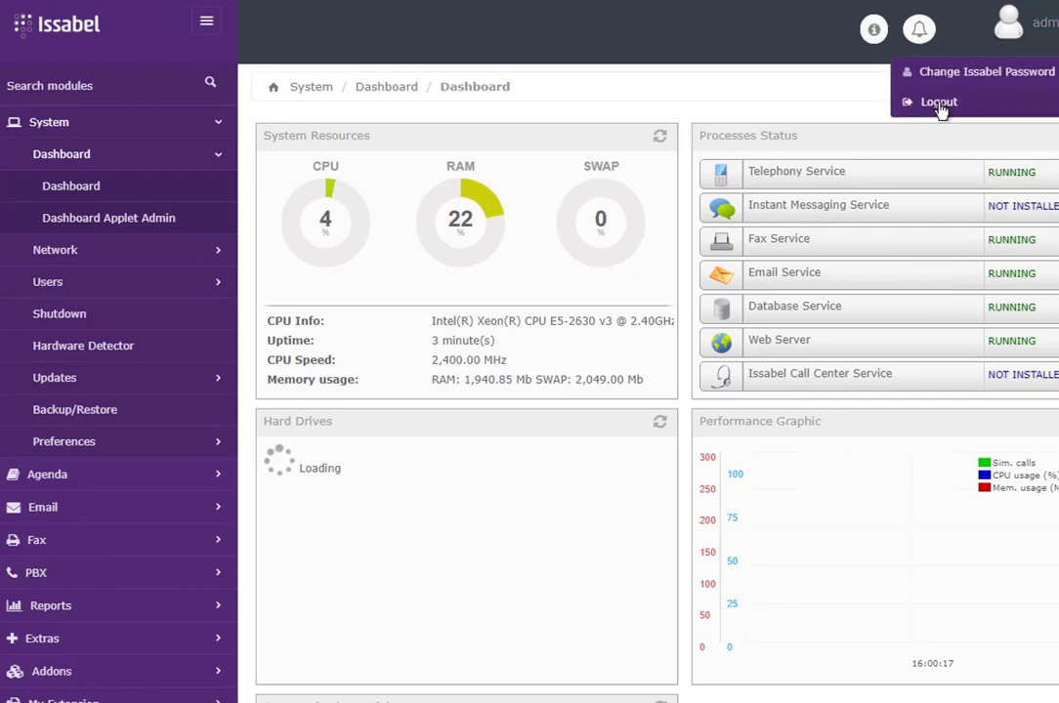
left_click(933, 102)
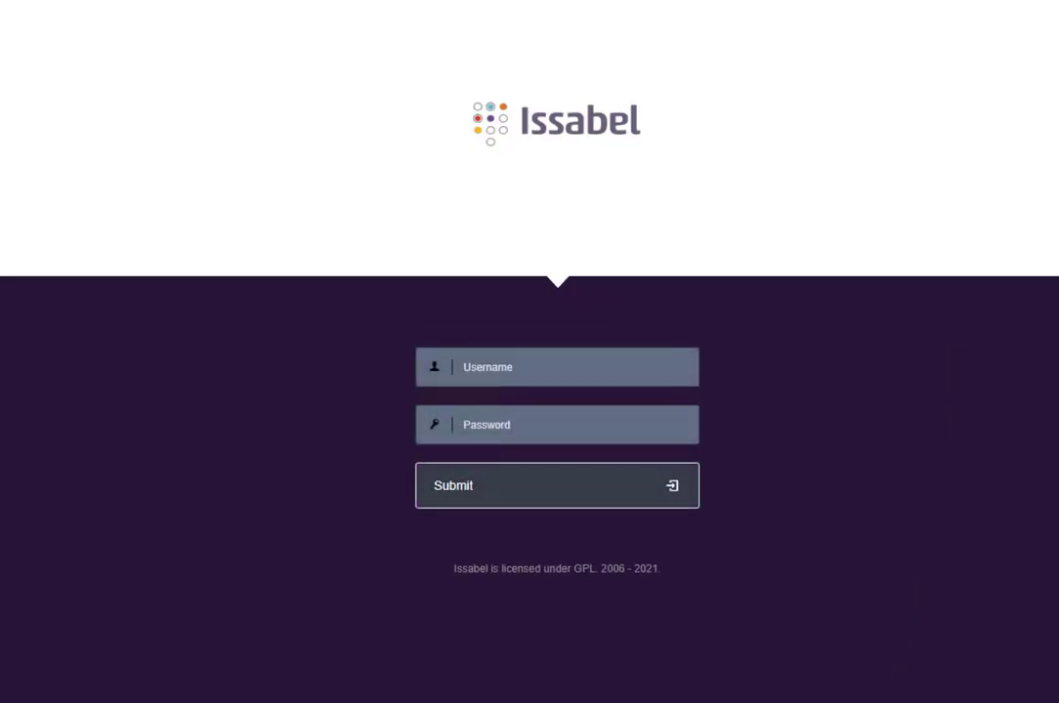